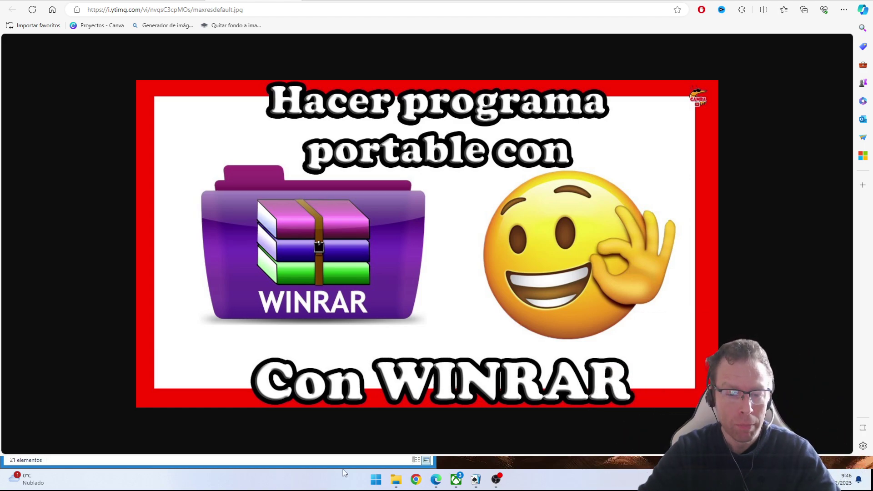
# Switch from the browser to the Make SFX 2.8 folder in D:\TEMP and run Make SFX 2.8.exe.
pyautogui.press('super+Down')
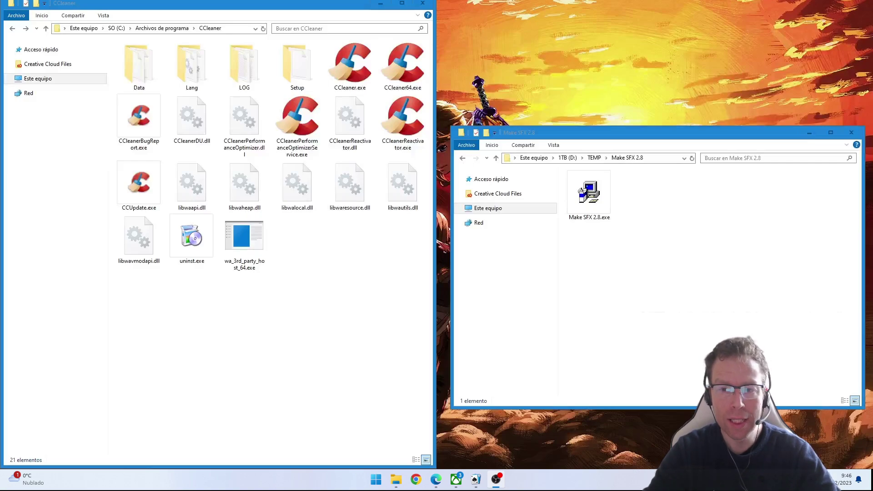
pyautogui.click(646, 289)
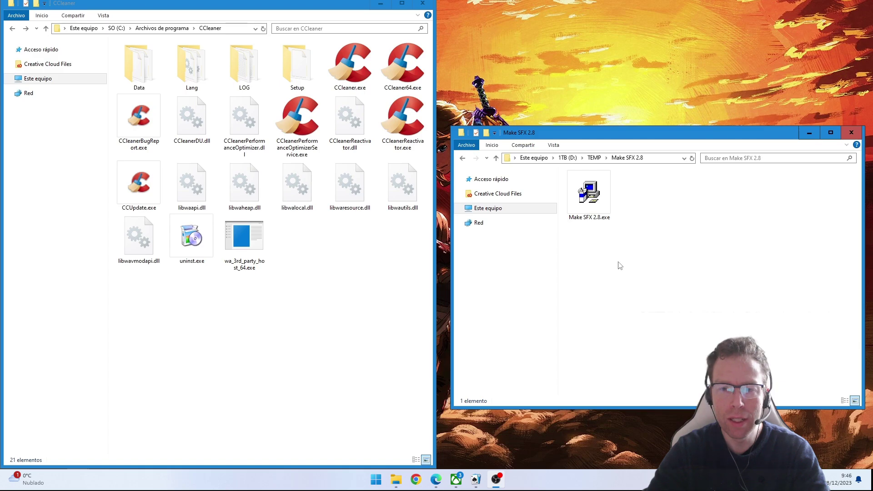
pyautogui.moveTo(596, 212)
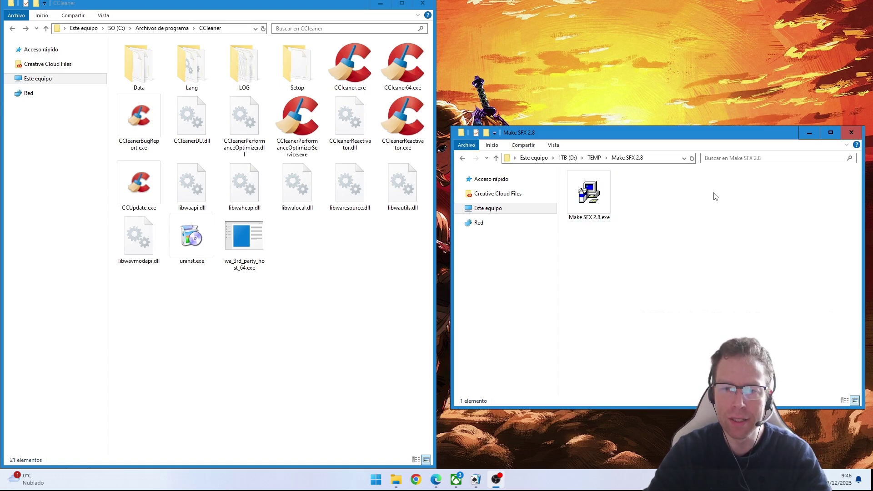
pyautogui.doubleClick(592, 202)
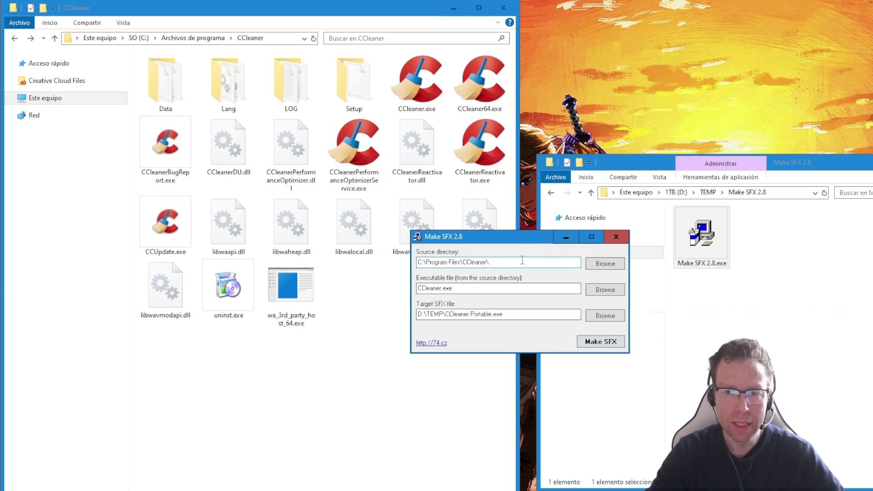
# Check the source directory and executable file entries against the CCleaner folder's path and its CCleaner.exe file name.
pyautogui.moveTo(522, 262); pyautogui.dragTo(415, 265)
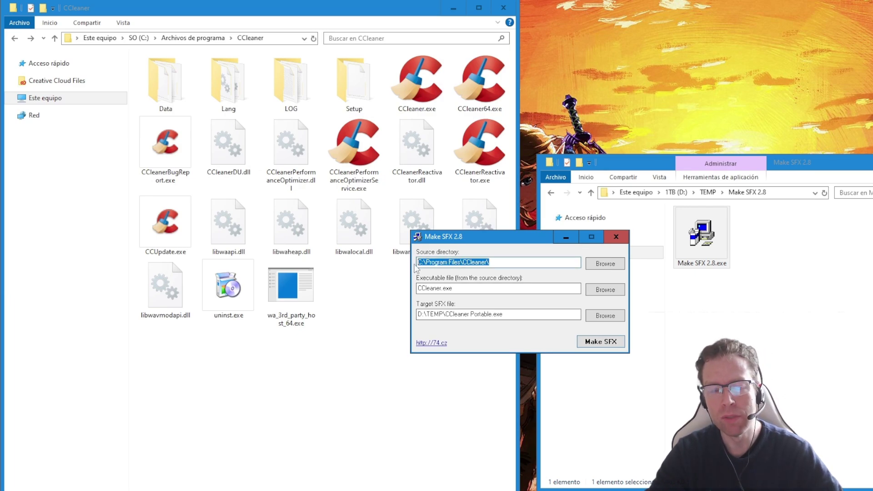
pyautogui.click(277, 39)
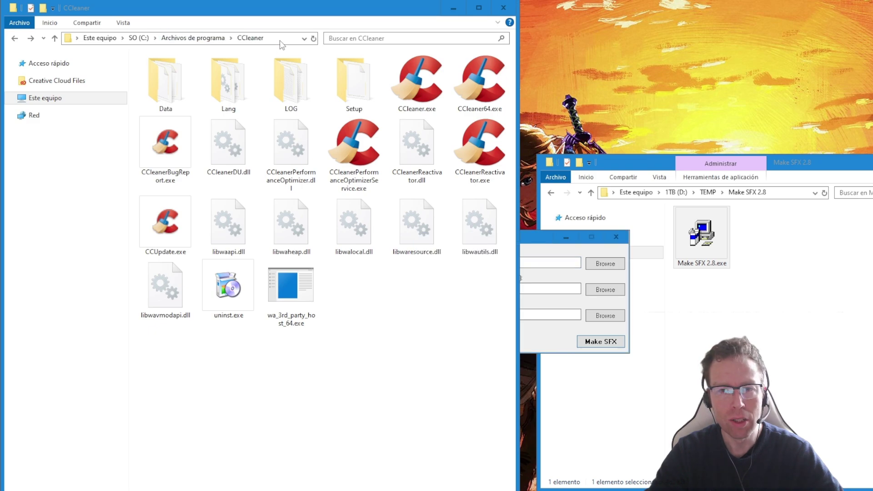
pyautogui.click(526, 245)
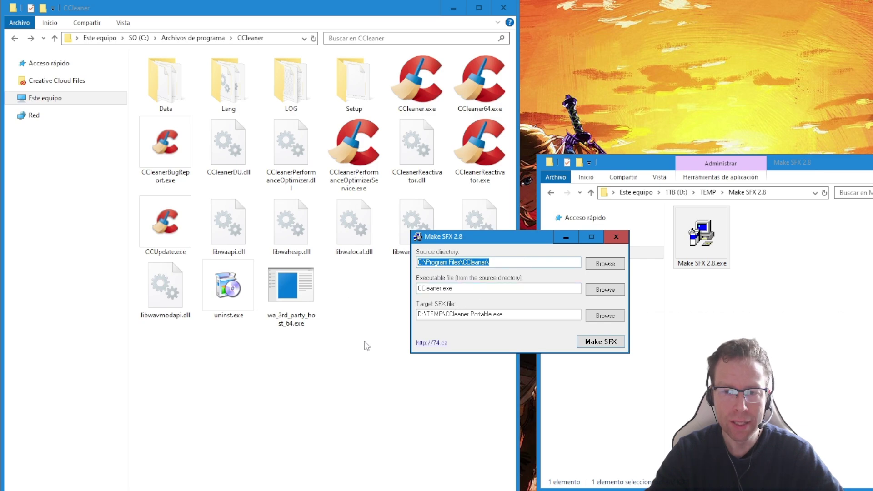
pyautogui.click(366, 359)
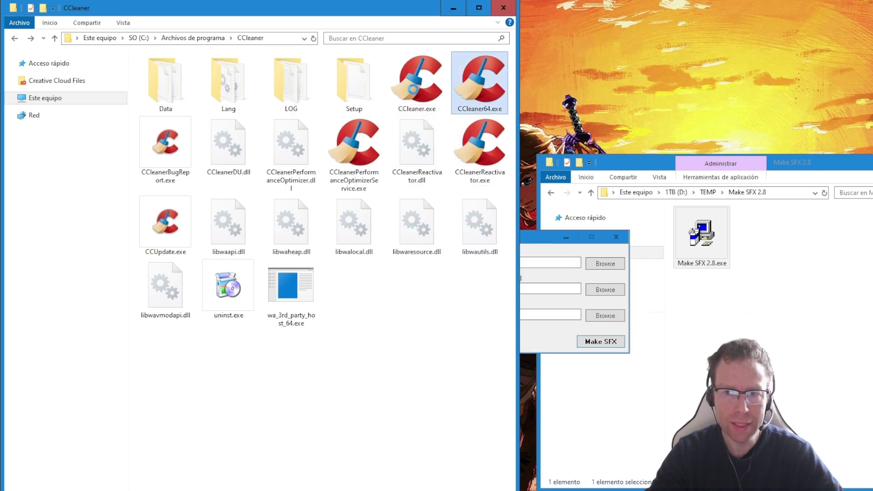
pyautogui.click(414, 91)
pyautogui.press('F2')
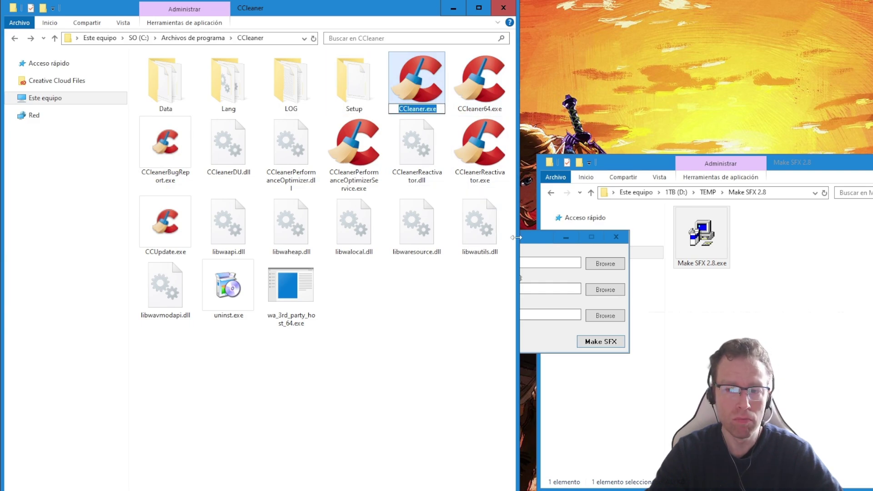
pyautogui.moveTo(546, 288); pyautogui.dragTo(396, 291)
pyautogui.click(474, 292)
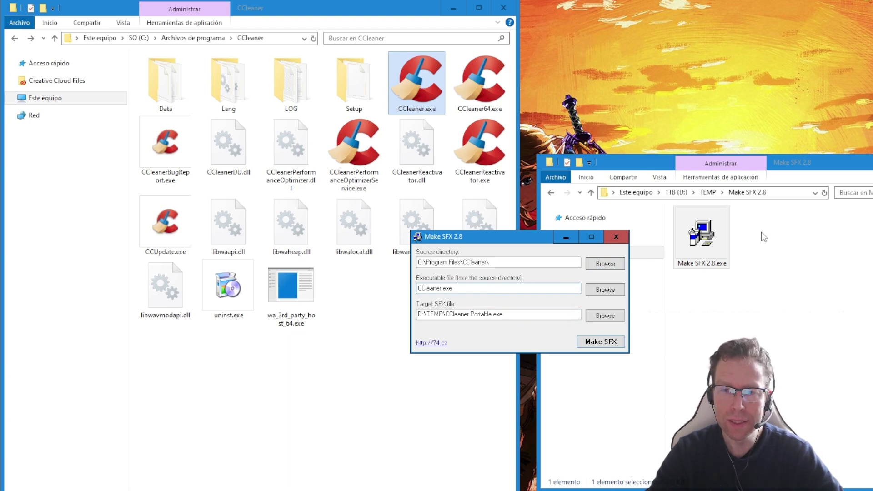
# Set the target SFX file to D:\TEMP\Make SFX 2.8\CCleaner Portable.exe and create the SFX module.
pyautogui.click(772, 194)
pyautogui.hotkey('ctrl', 'c')
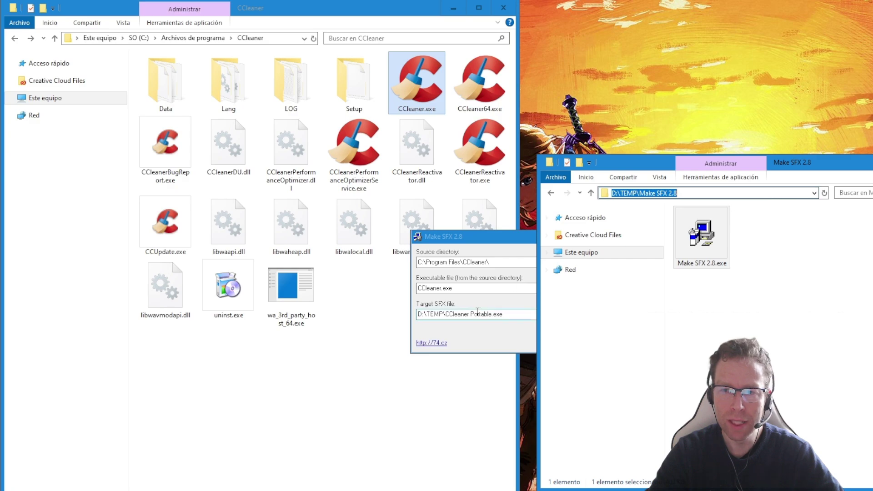
pyautogui.click(450, 315)
pyautogui.moveTo(443, 314); pyautogui.dragTo(409, 314)
pyautogui.hotkey('ctrl', 'v')
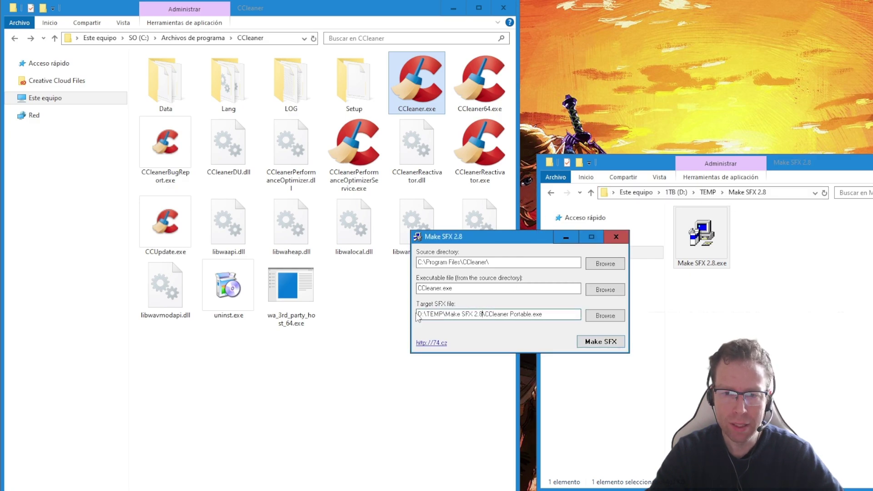
pyautogui.click(528, 314)
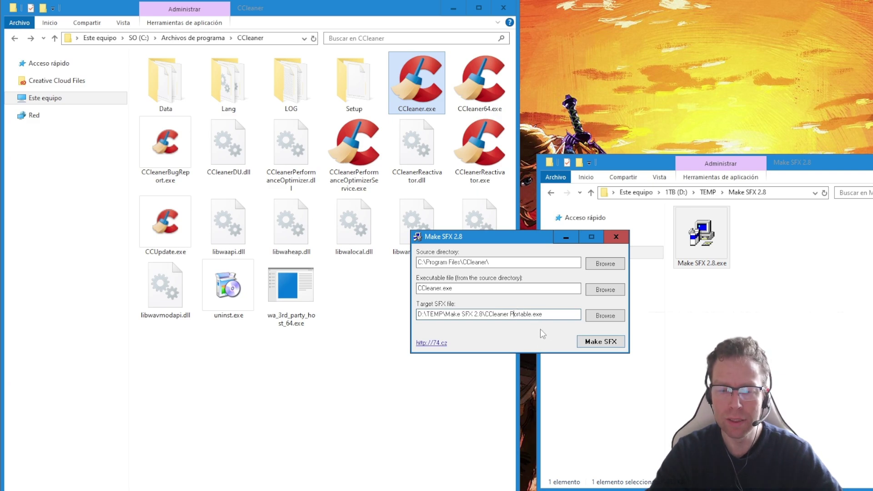
pyautogui.click(612, 345)
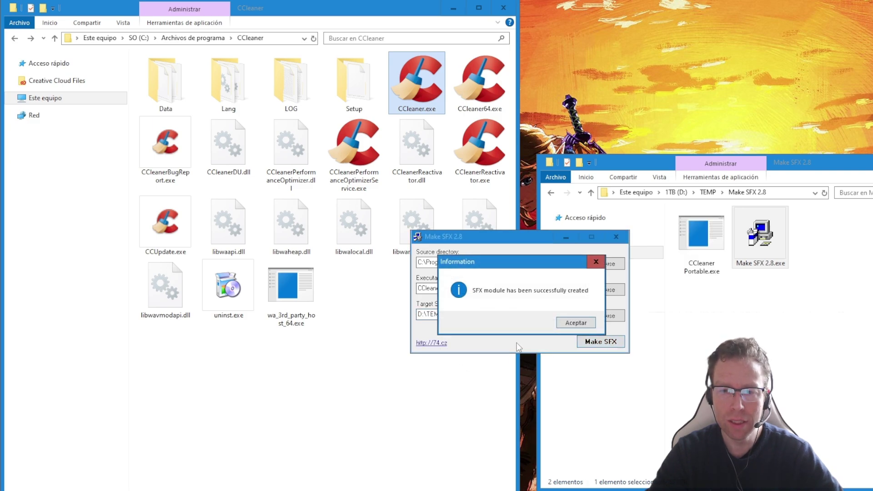
pyautogui.click(576, 323)
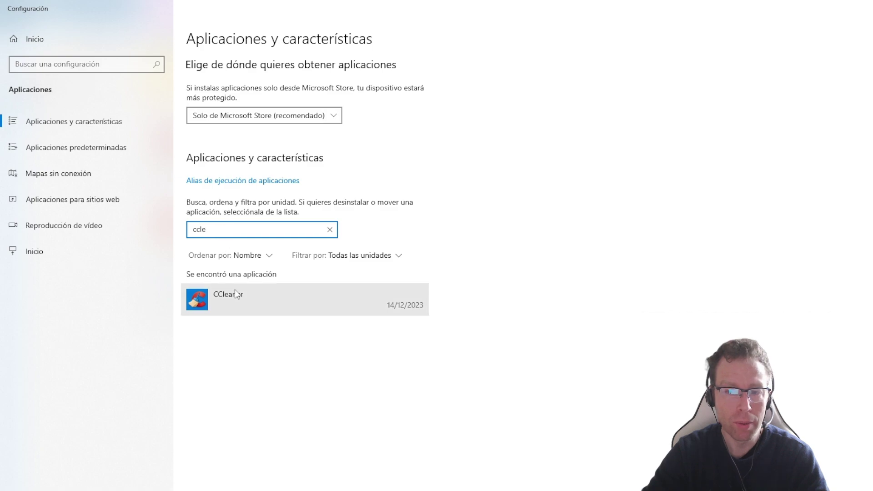
# Uninstall CCleaner from the installed applications and complete its uninstall wizard.
pyautogui.click(324, 298)
pyautogui.click(398, 344)
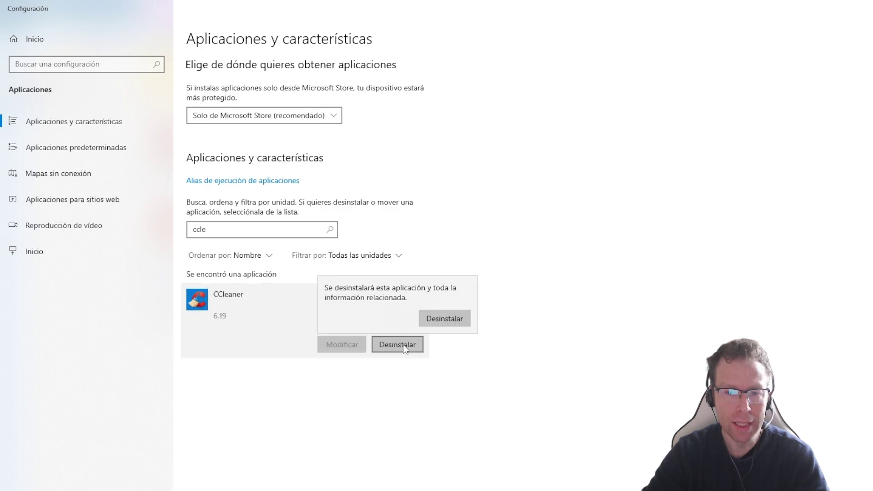
pyautogui.click(443, 320)
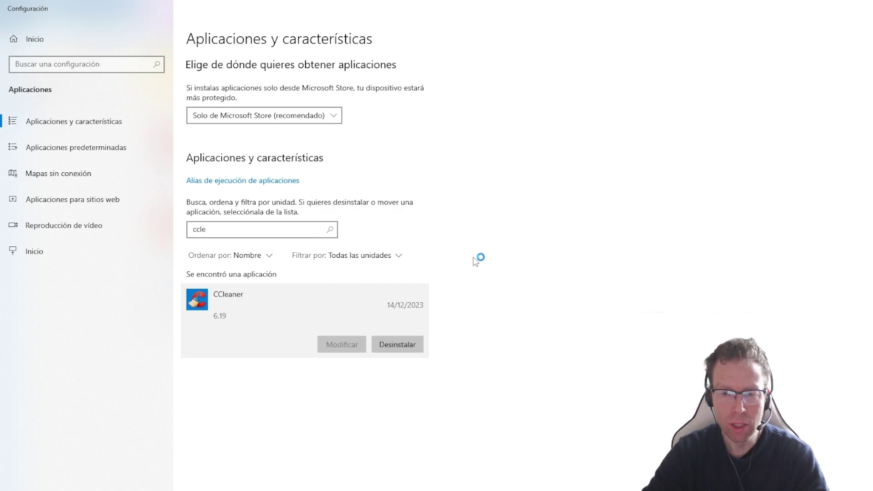
pyautogui.click(591, 373)
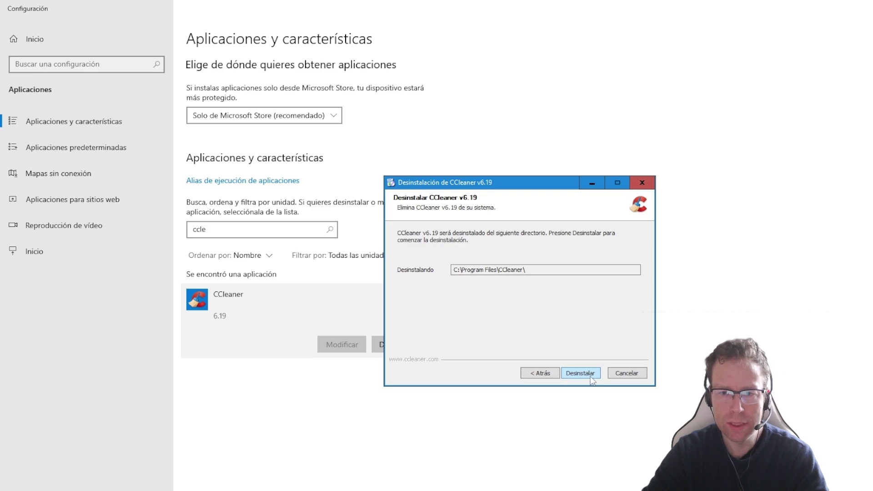
pyautogui.click(588, 374)
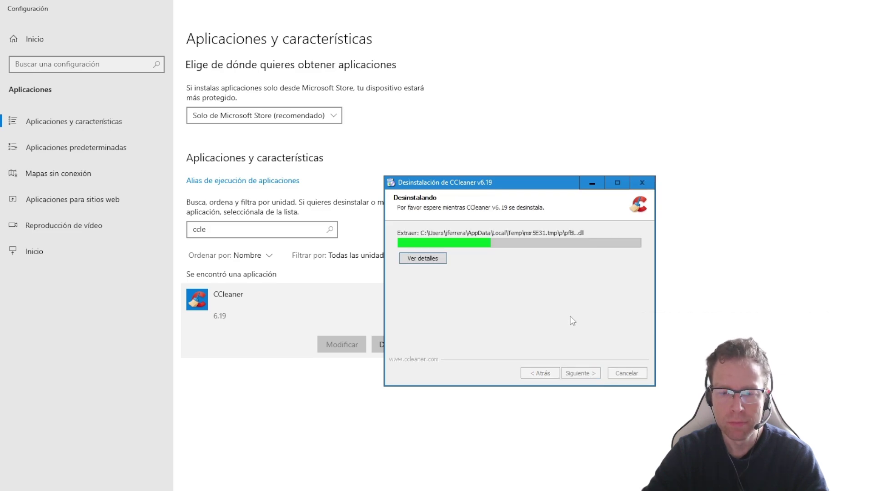
pyautogui.click(594, 374)
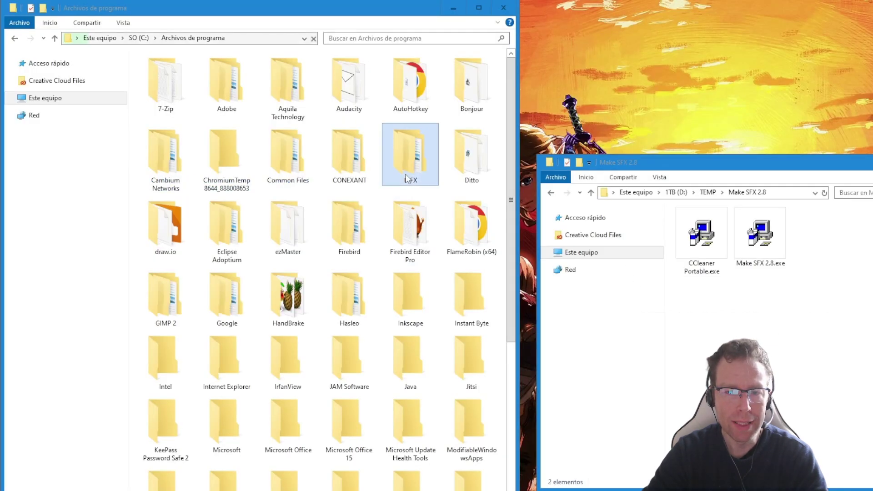
# Look for a CCleaner folder among the folders in Archivos de programa on drive C.
pyautogui.press('c')
pyautogui.press('c')
pyautogui.press('c')
pyautogui.press('c')
pyautogui.press('c')
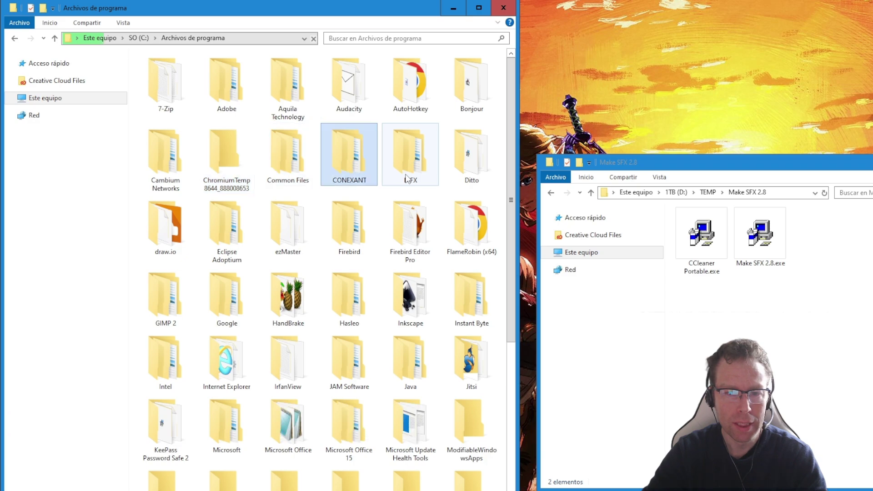
# Run CCleaner Portable.exe from the Make SFX 2.8 folder.
pyautogui.hotkey('alt', 'Tab')
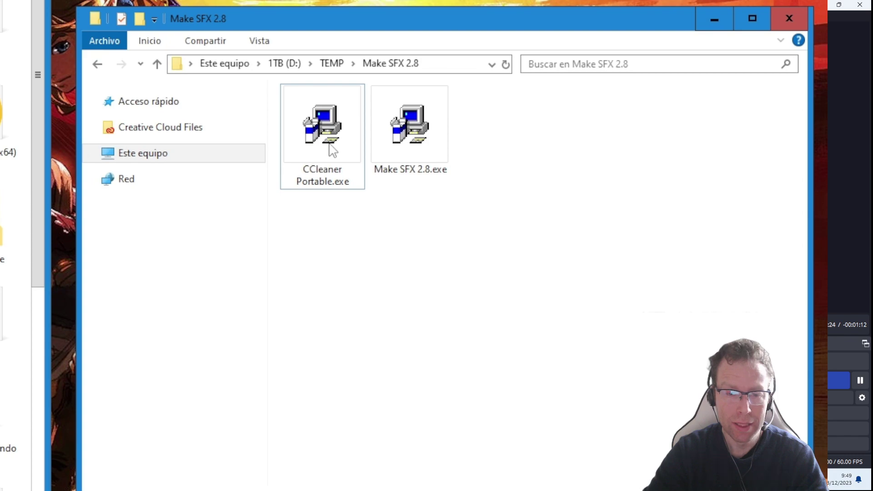
pyautogui.click(333, 150)
pyautogui.doubleClick(325, 161)
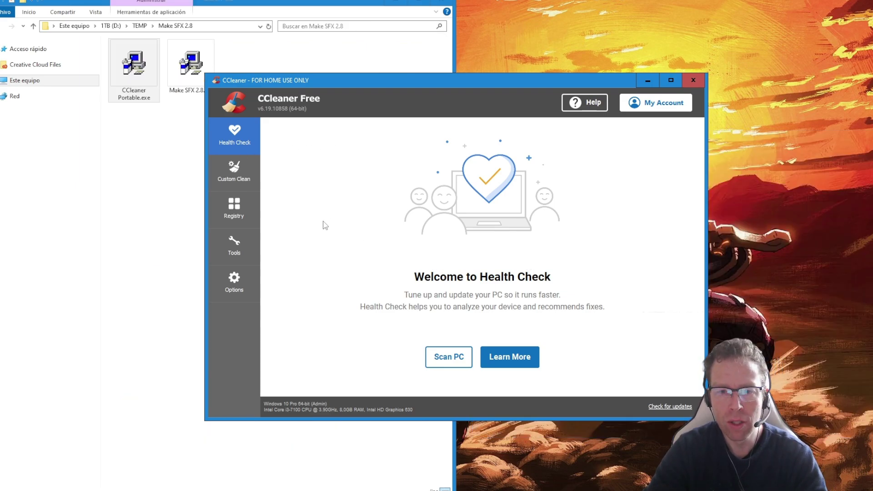
# Look through the Registry, Custom Clean and Tools sections of the portable CCleaner.
pyautogui.click(223, 203)
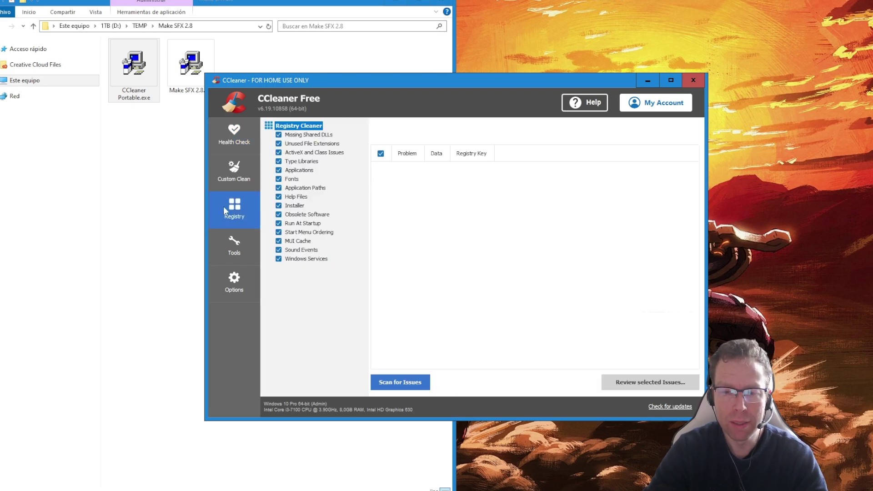
pyautogui.click(230, 172)
pyautogui.click(227, 212)
pyautogui.click(236, 243)
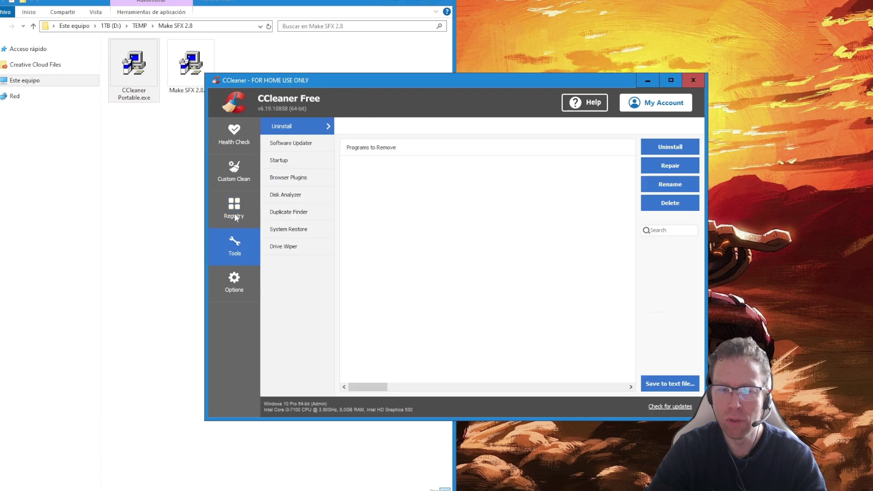
# Scan the registry for issues in CCleaner, review the selected issues and fix all of them.
pyautogui.click(233, 214)
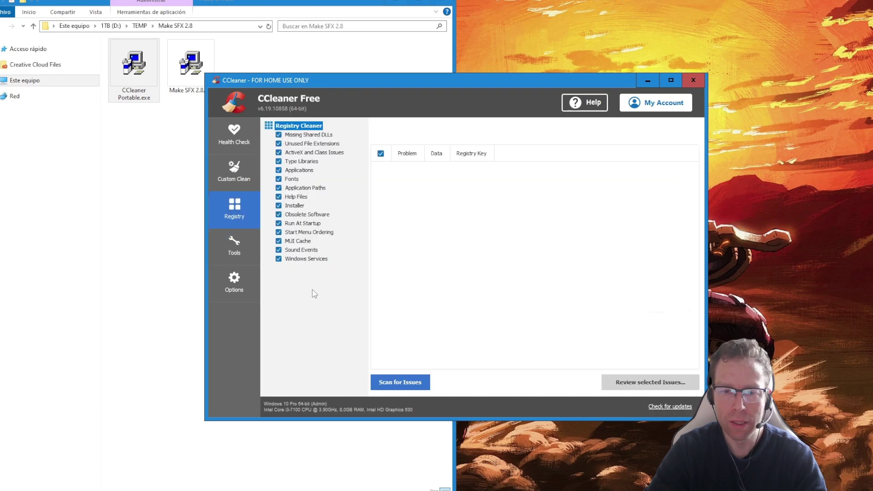
pyautogui.click(410, 388)
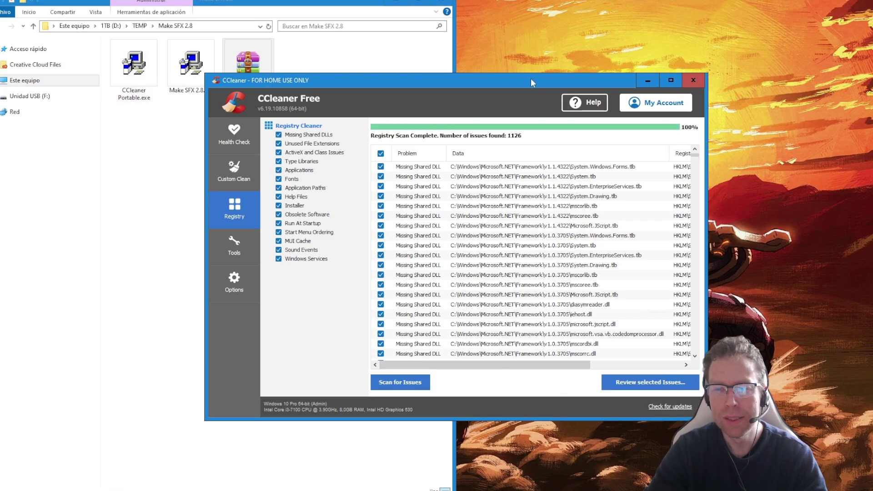
pyautogui.click(637, 386)
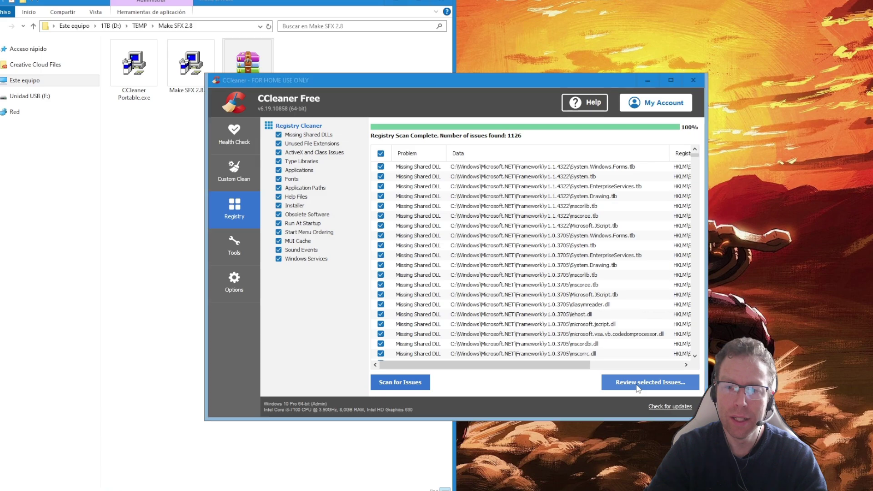
pyautogui.click(487, 276)
pyautogui.click(469, 296)
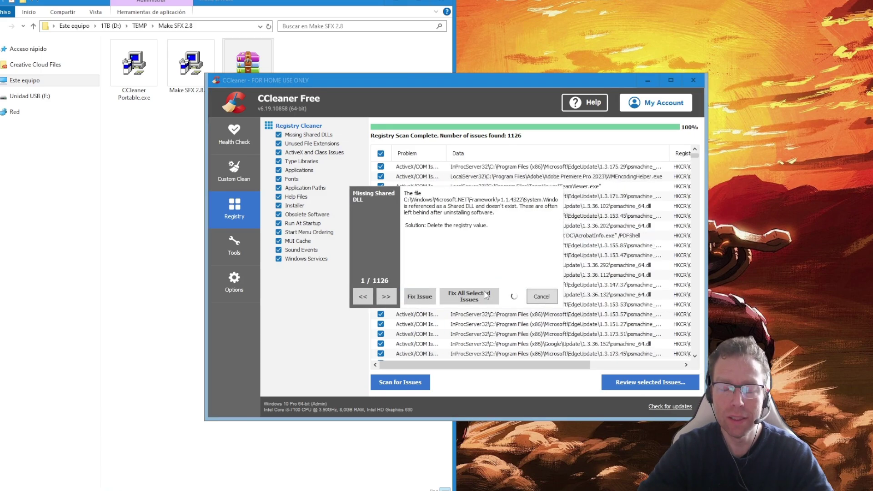
pyautogui.click(541, 297)
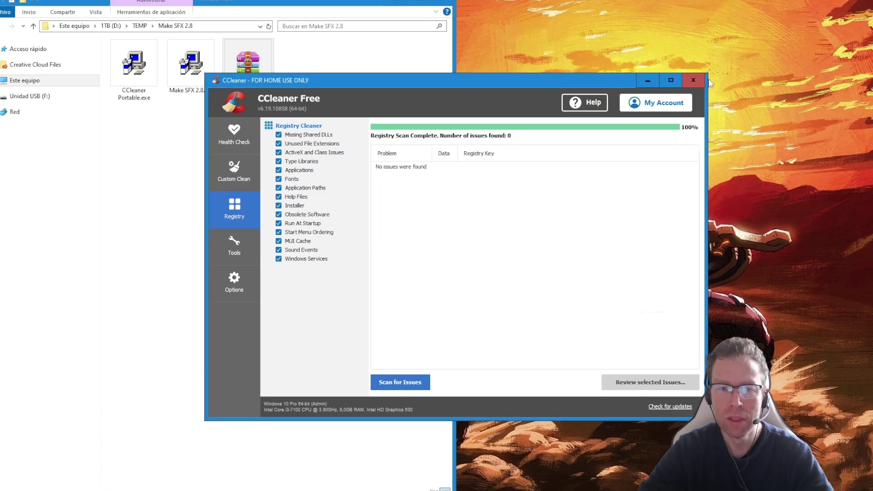
# Close CCleaner and run makesfx.exe from the Make SFX 2.8 folder.
pyautogui.click(693, 80)
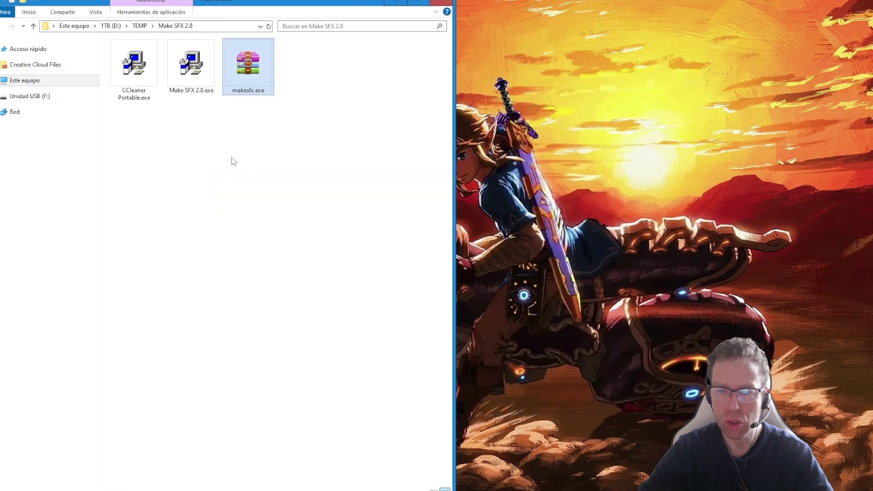
pyautogui.doubleClick(260, 87)
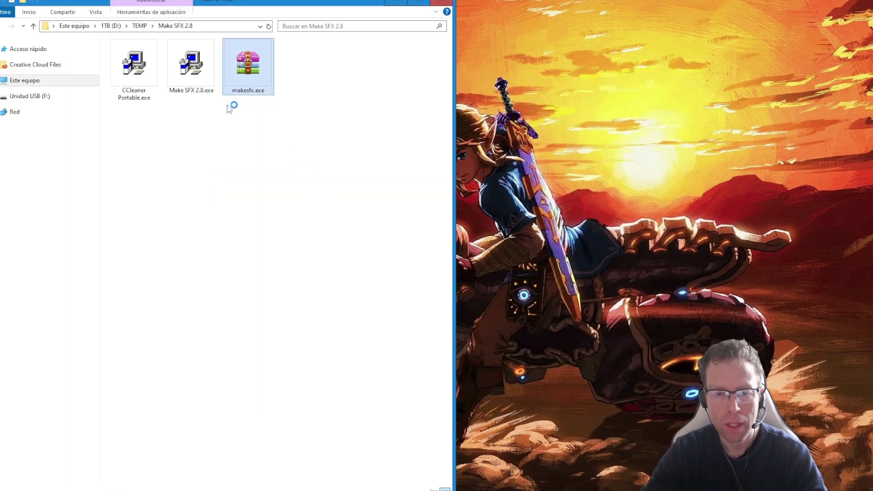